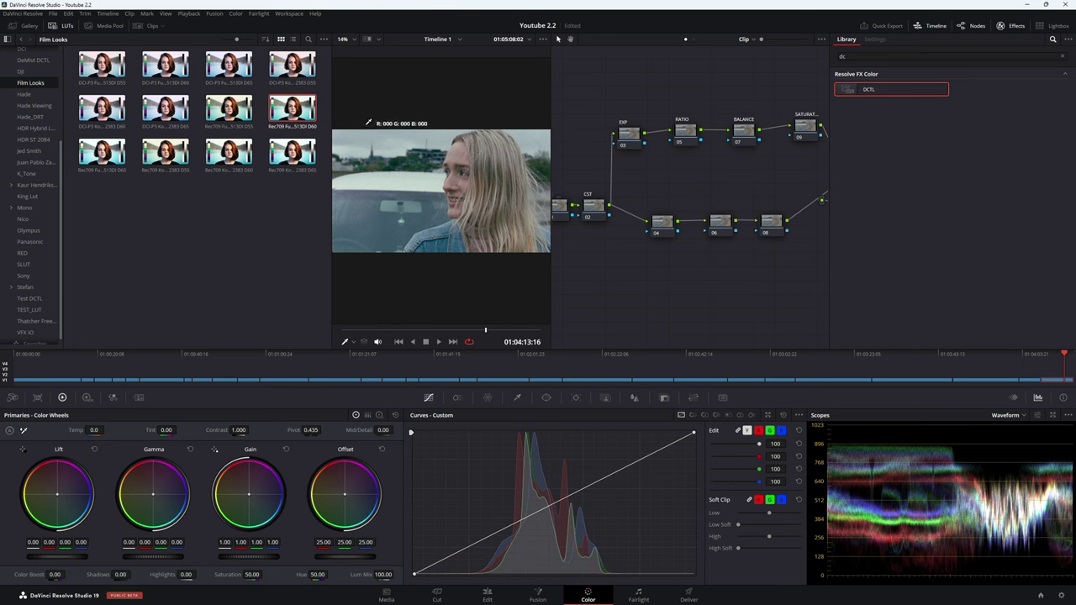
Step: Hide the LUT browser and review the clip full screen, comparing it with the grade bypassed and at a slightly later frame
click(62, 25)
key(p)
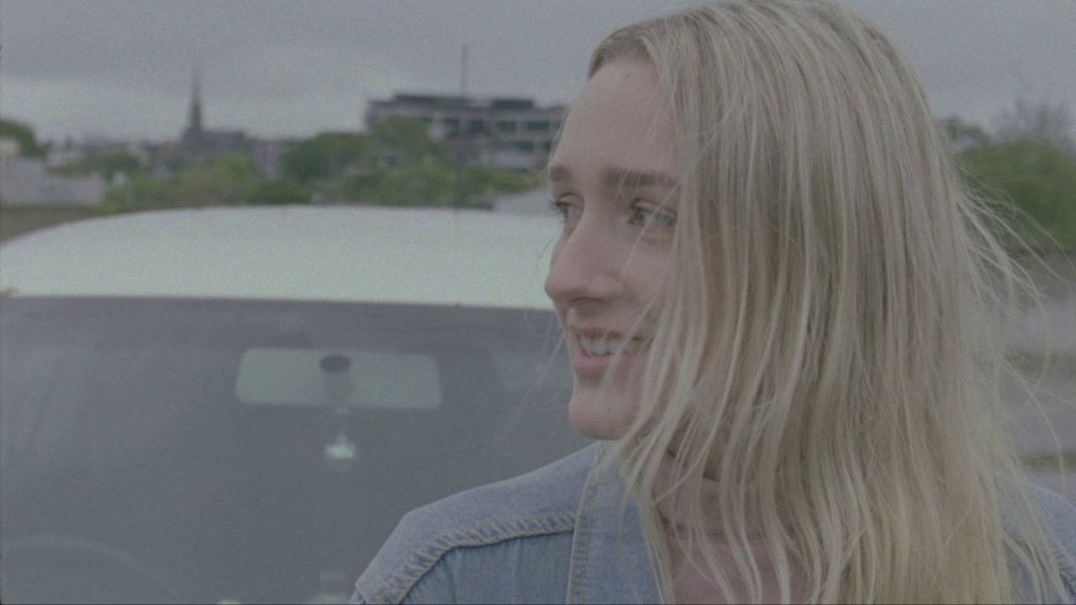
key(shift+d)
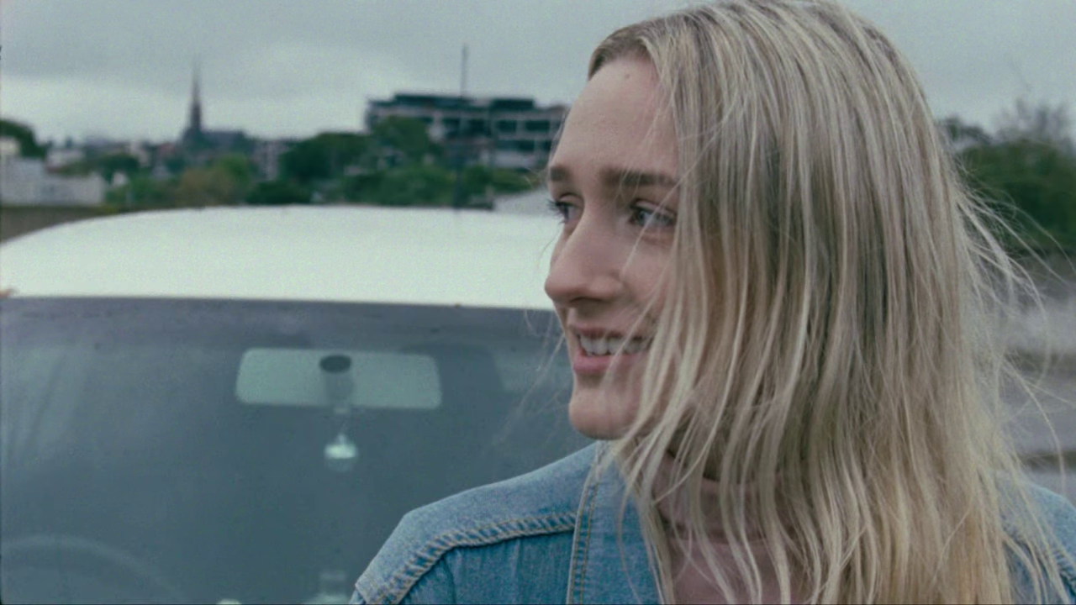
mouse_move(401, 157)
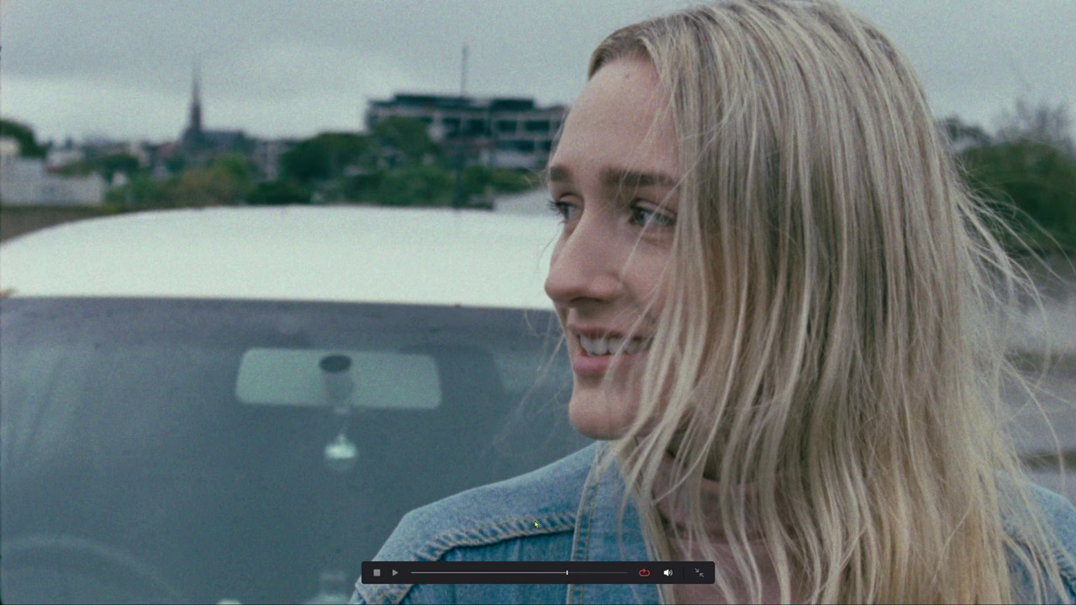
drag(570, 573, 578, 578)
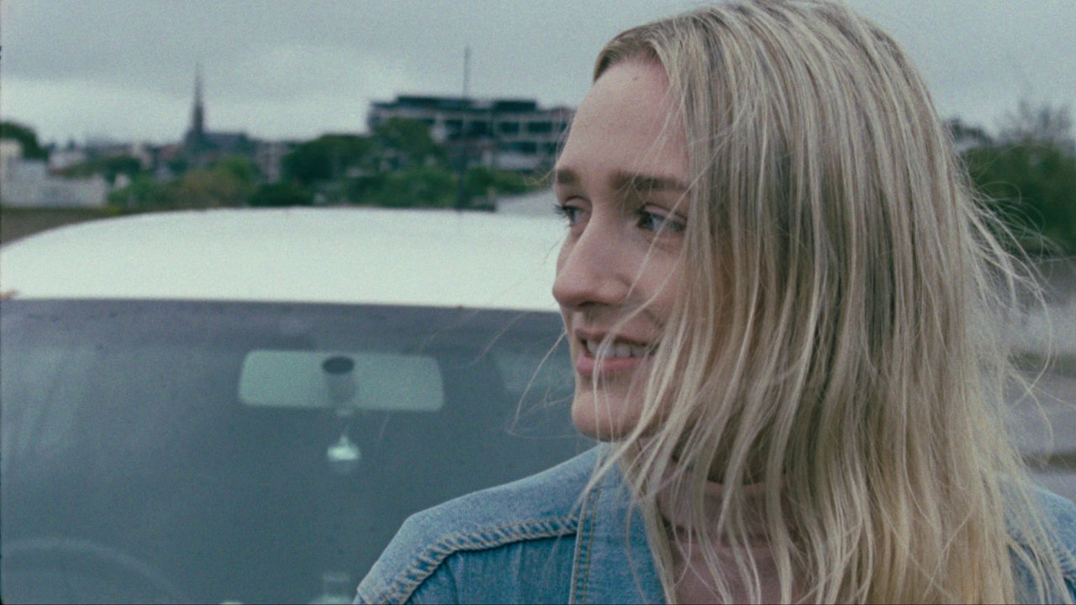
mouse_move(561, 267)
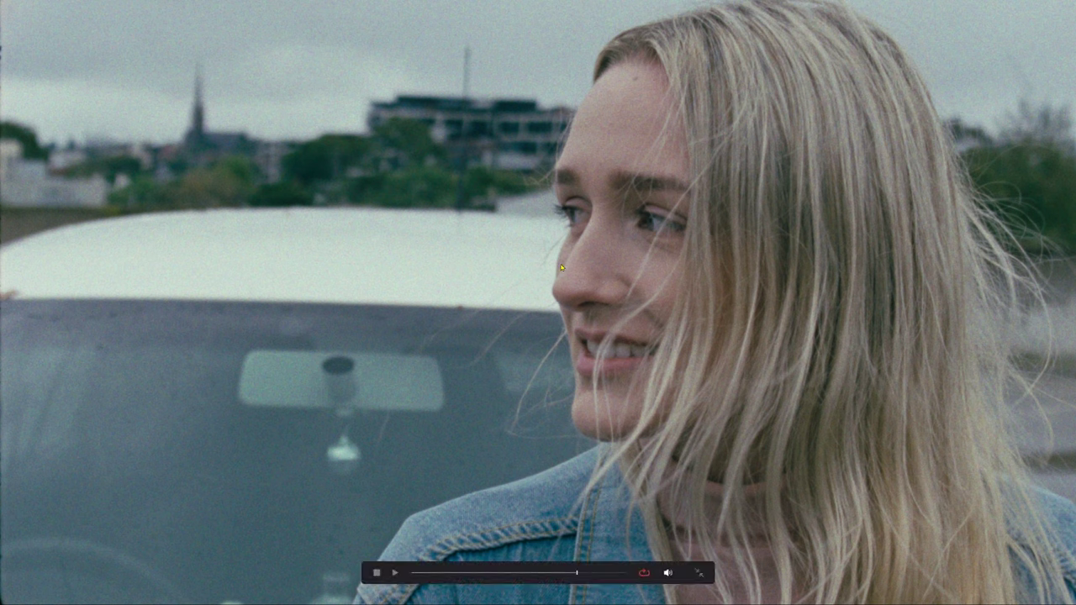
key(Escape)
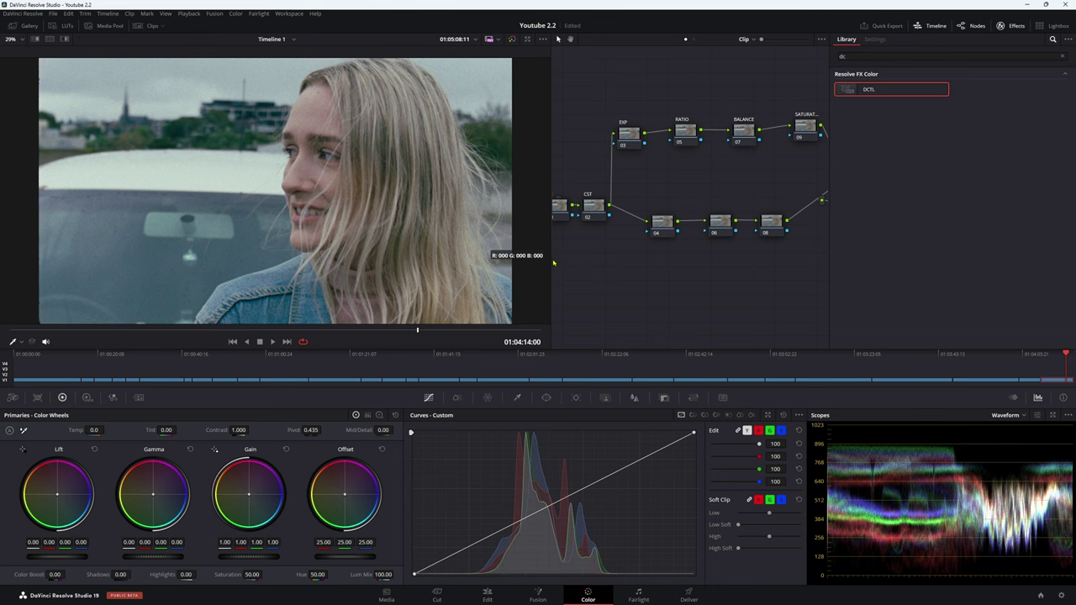
Step: Enlarge the node editor, reset the grade on the final node 11 and rearrange the node graph
drag(552, 262, 369, 254)
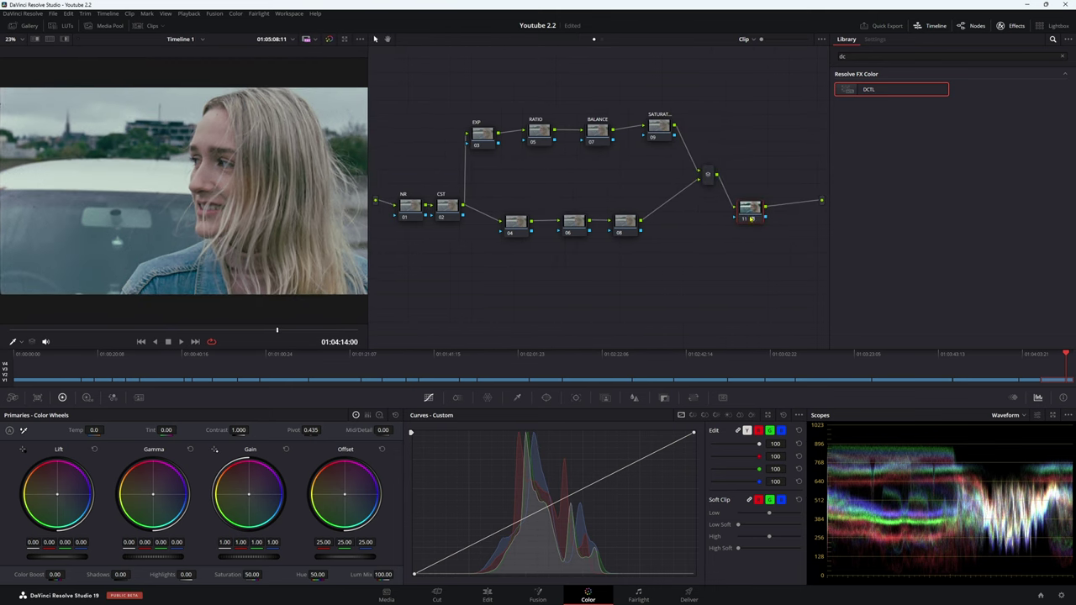
drag(751, 220, 758, 173)
right_click(758, 173)
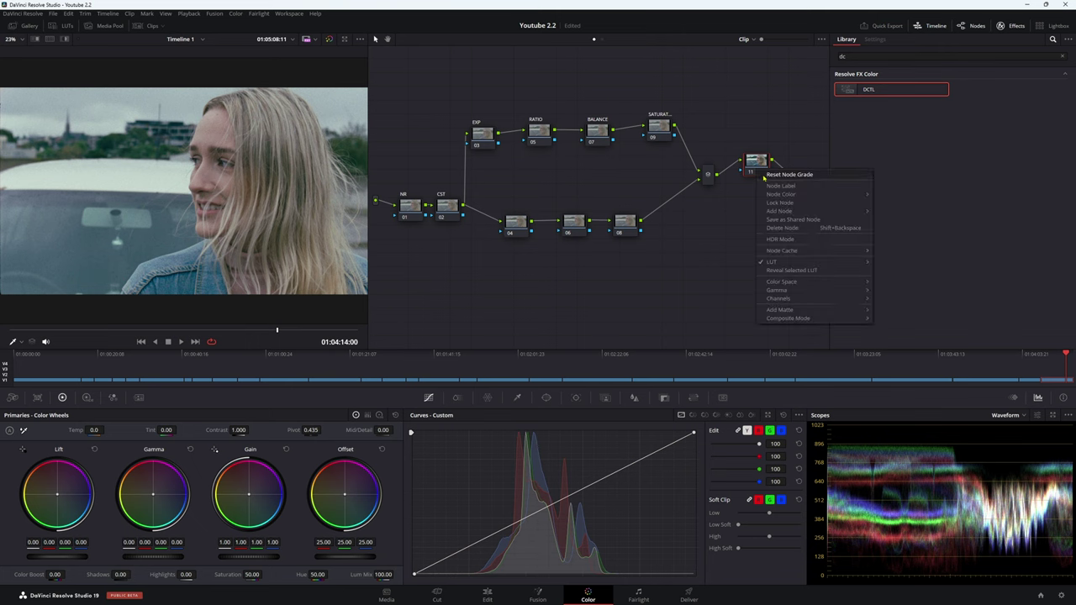
click(765, 175)
drag(552, 312, 601, 302)
drag(461, 205, 500, 209)
drag(818, 164, 803, 192)
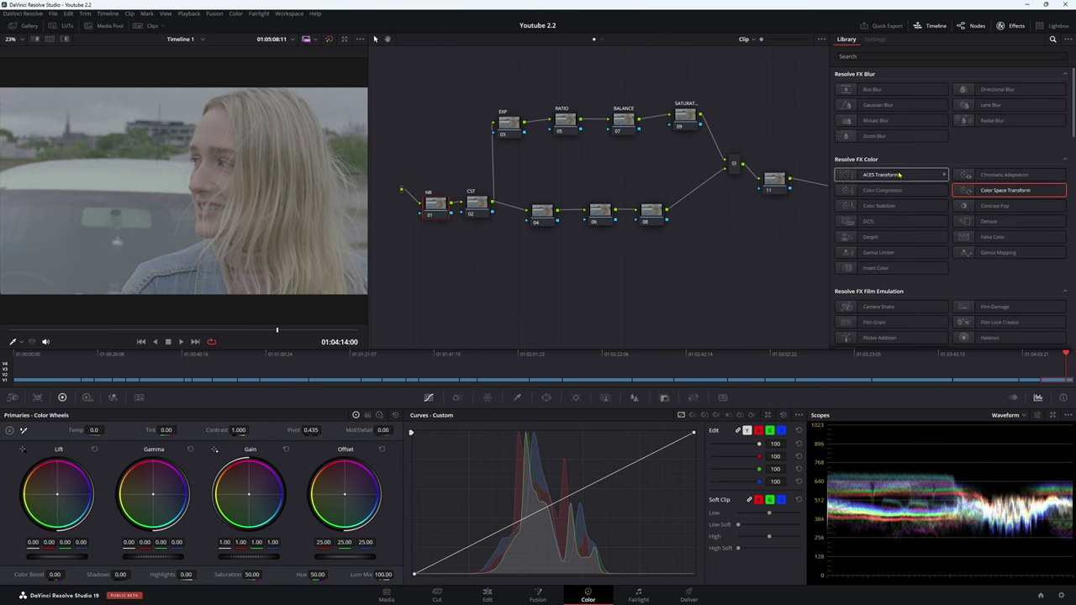
Step: Apply an ACES Transform effect to the NR node with ADX 10 - CSC as its input transform
drag(881, 177, 435, 205)
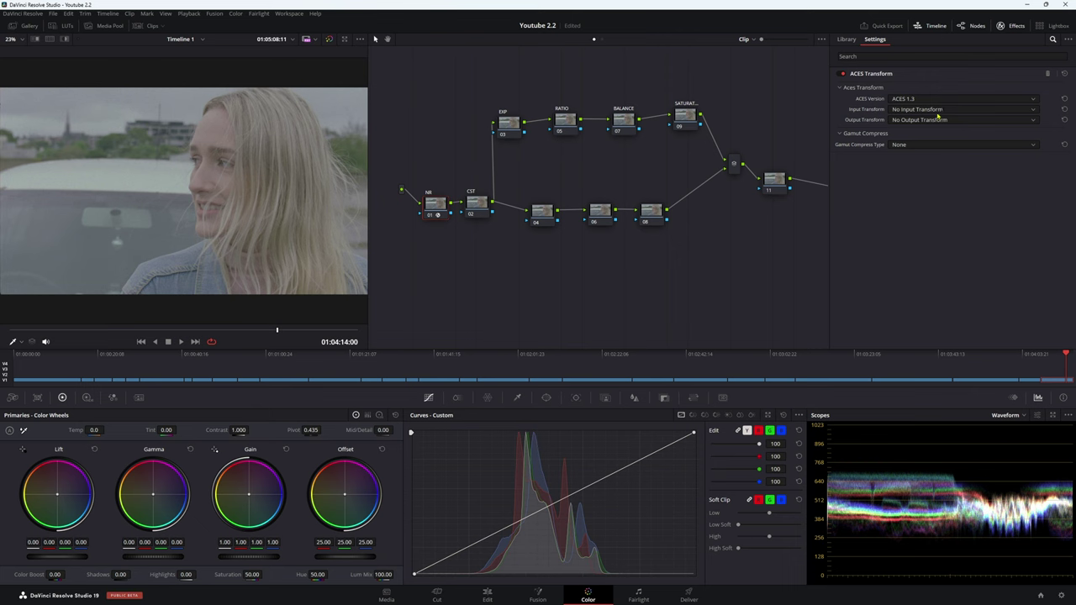
click(935, 111)
scroll(948, 166, down, 5)
scroll(948, 165, down, 15)
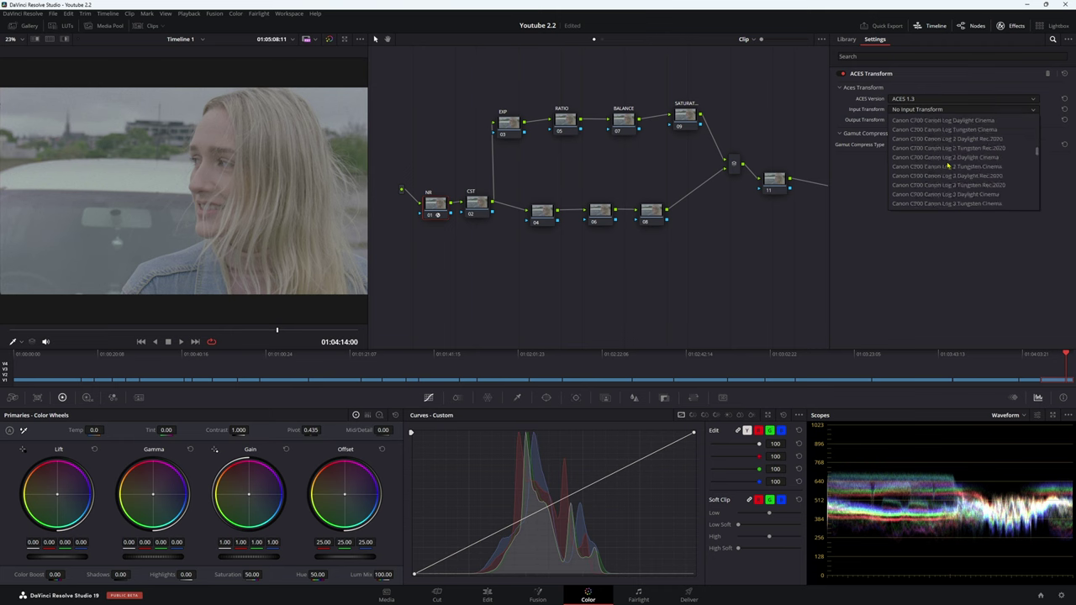
scroll(946, 166, down, 6)
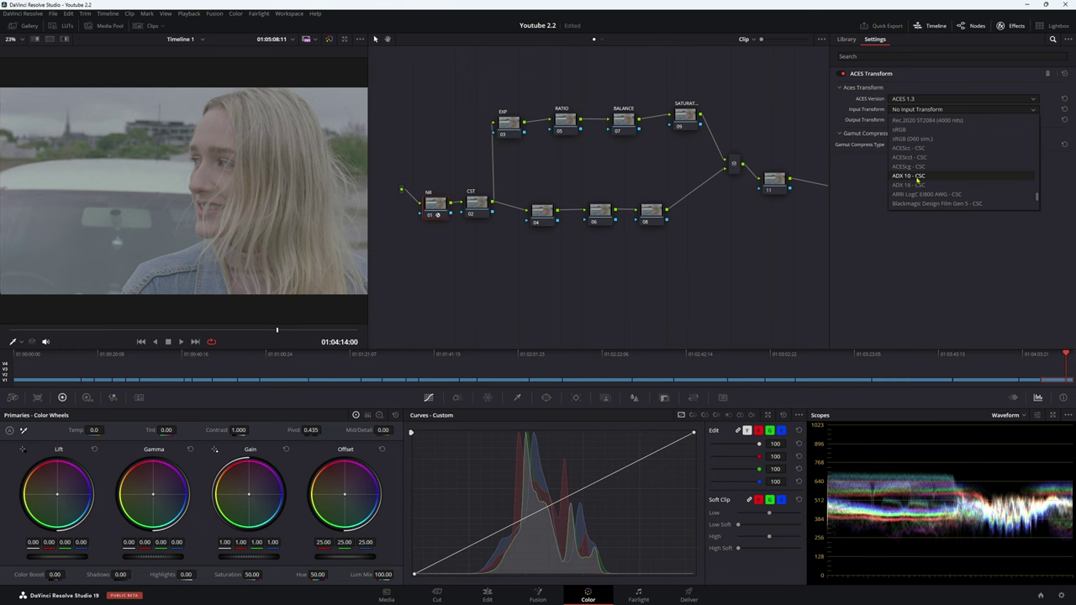
click(909, 176)
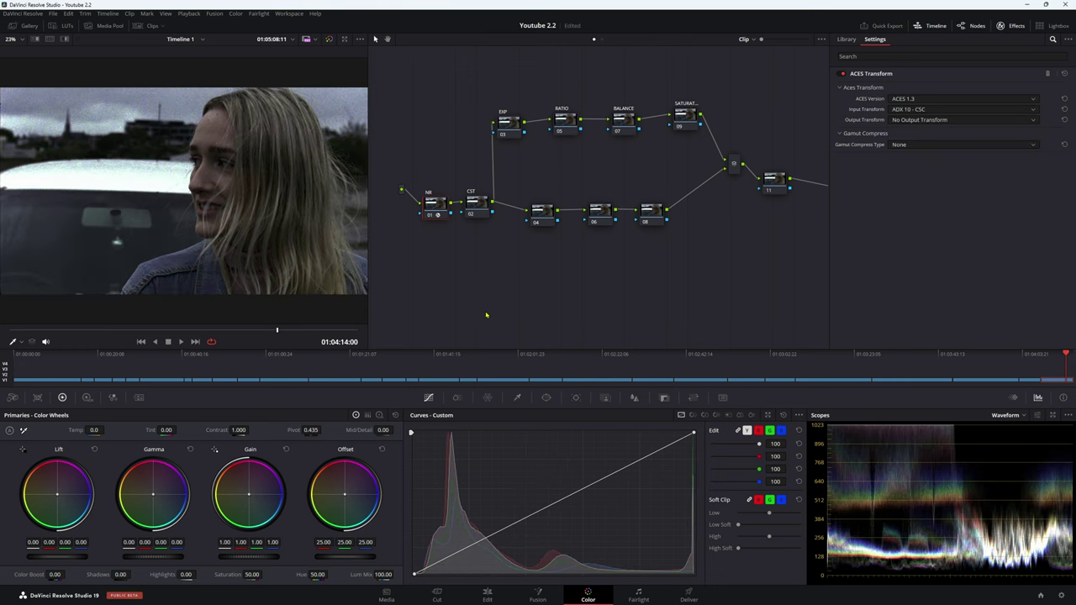
Step: Apply a Color Space Transform to the CST node with input color space ACES (AP0) and input gamma Linear
drag(475, 216, 480, 217)
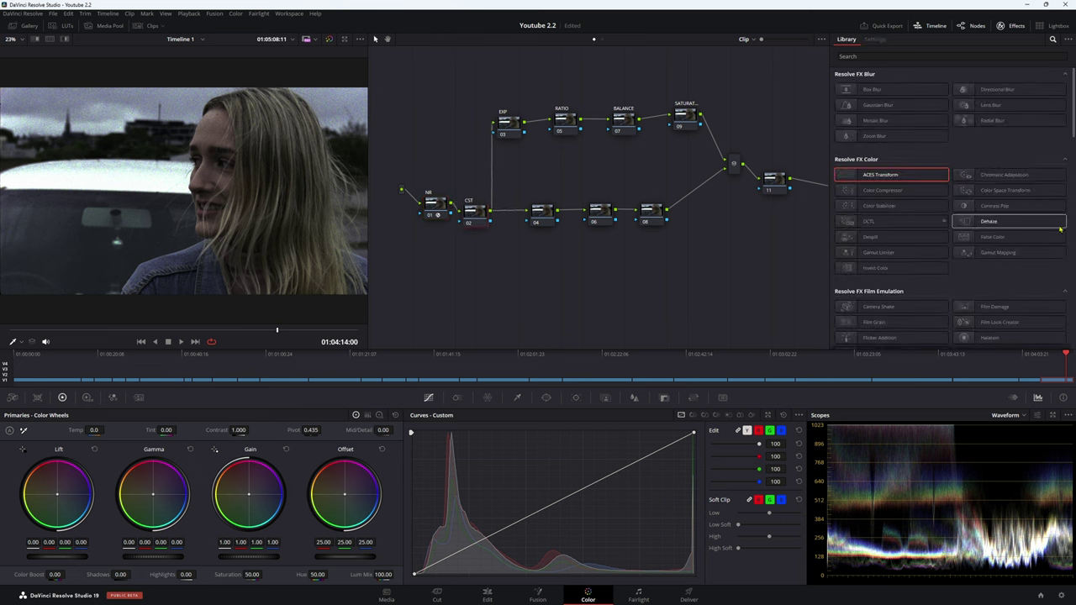
drag(1015, 191, 479, 217)
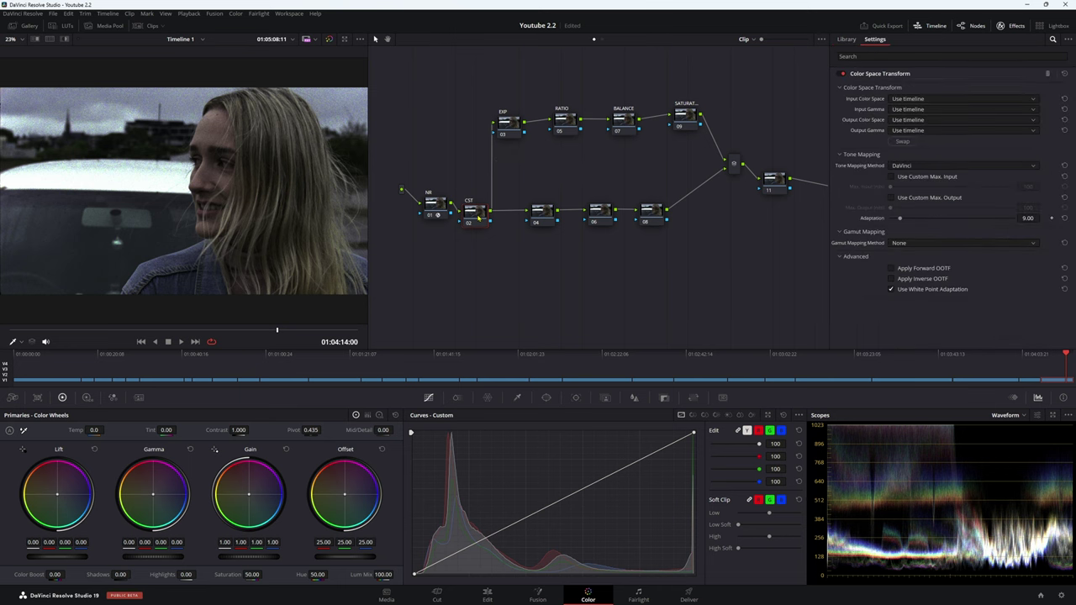
click(928, 100)
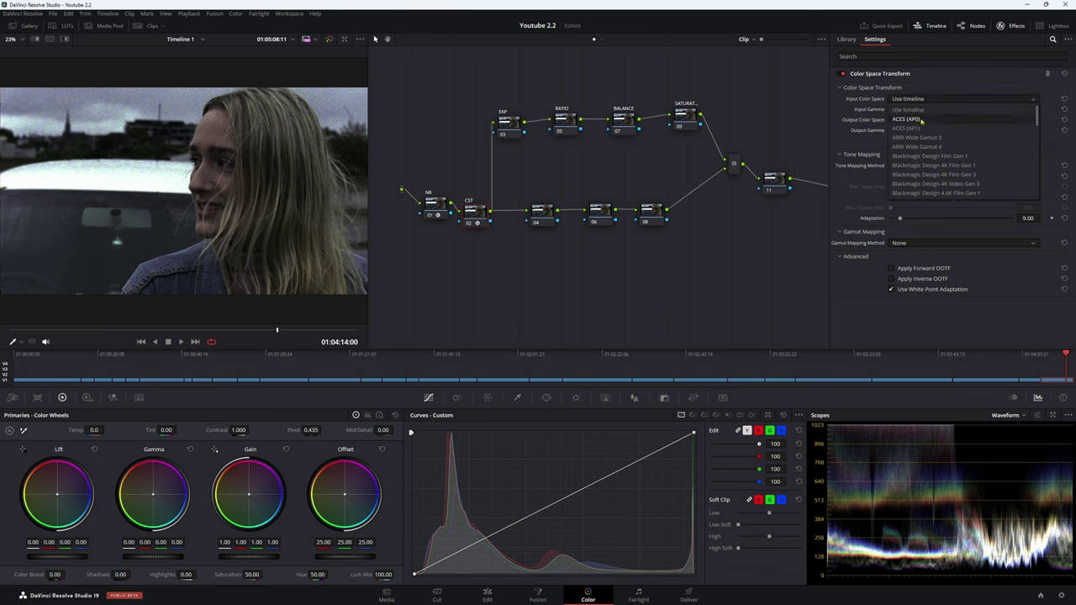
click(928, 120)
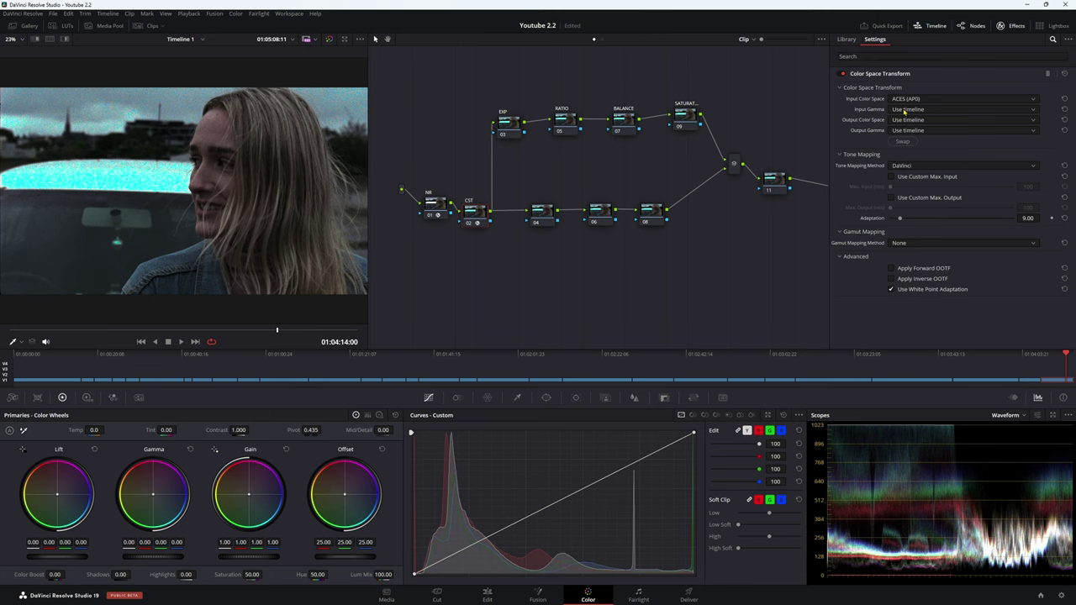
click(906, 110)
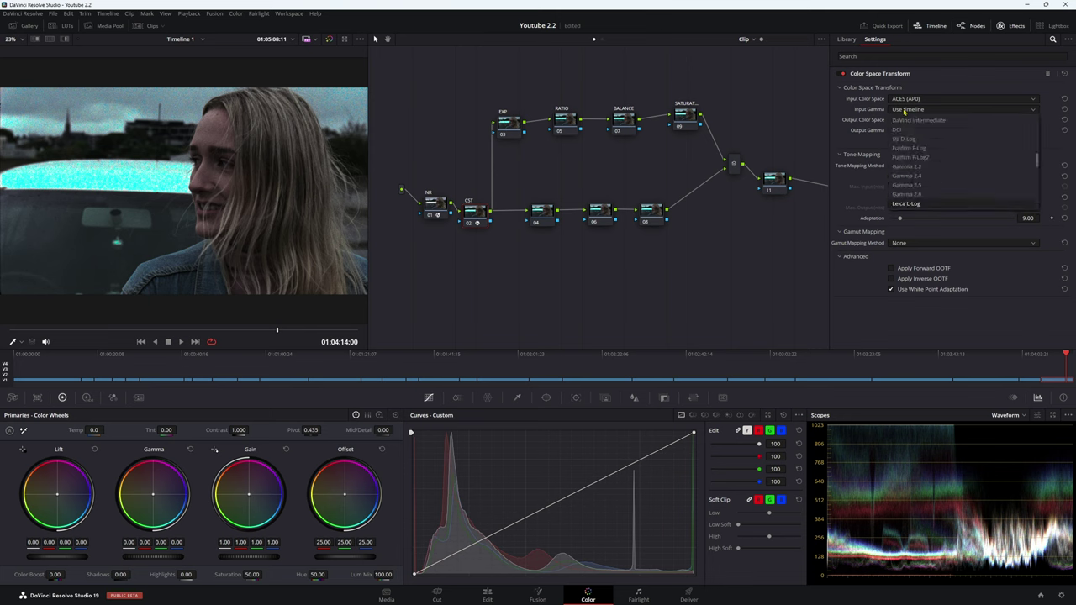
click(902, 205)
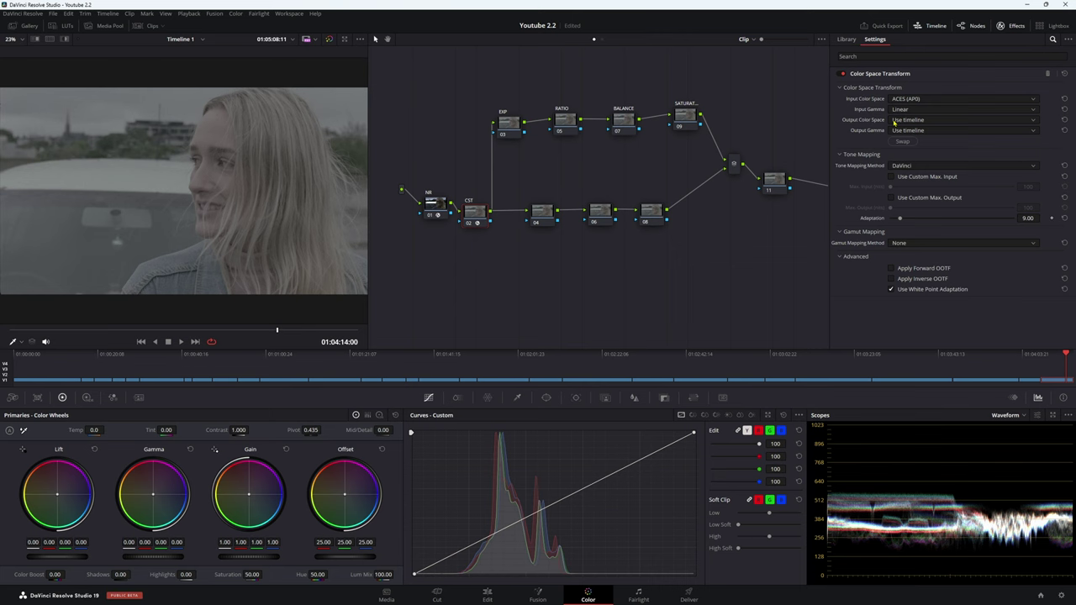
Step: Set the CST node's output to DaVinci Wide Gamut and DaVinci Intermediate, and change its tone mapping method
click(894, 121)
click(925, 216)
click(925, 131)
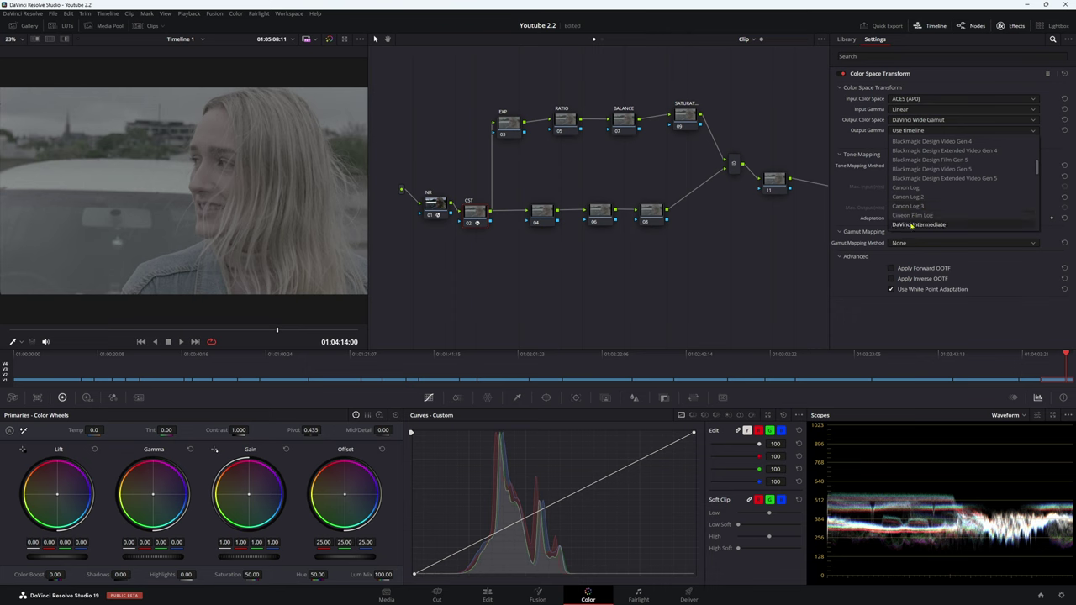
click(912, 178)
click(925, 165)
click(908, 176)
Step: Apply a Color Space Transform to node 11 with input color space DaVinci Wide Gamut and input gamma DaVinci Intermediate
click(704, 189)
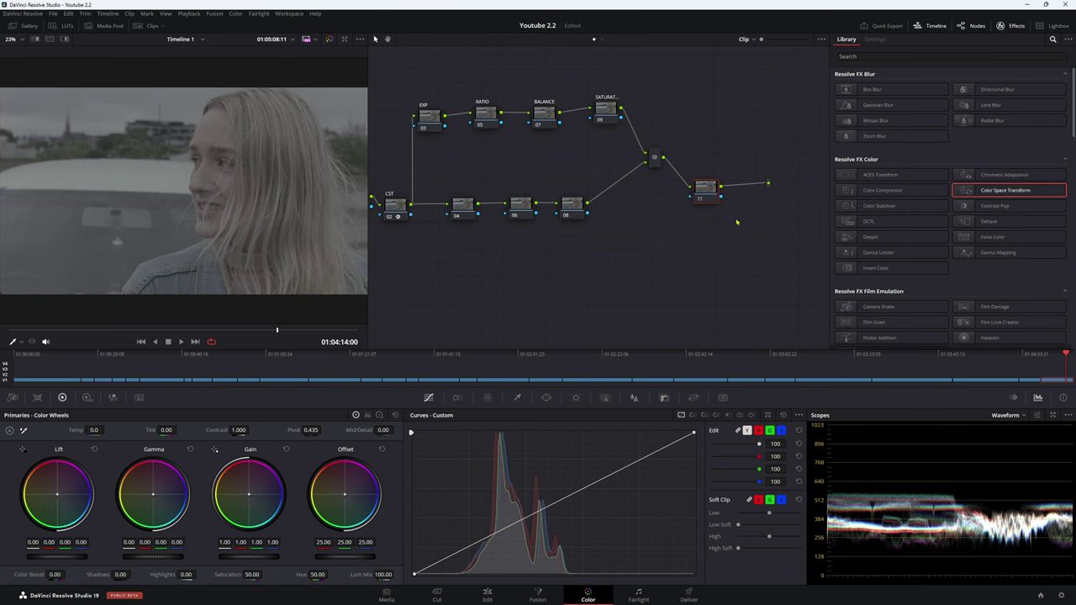
drag(991, 191, 711, 190)
click(913, 99)
scroll(914, 177, down, 3)
click(915, 193)
click(909, 110)
click(918, 205)
Step: Set node 11's output color space to Rec.709 and its output gamma to Gamma 2.2
click(909, 119)
scroll(906, 194, down, 5)
click(907, 215)
click(914, 131)
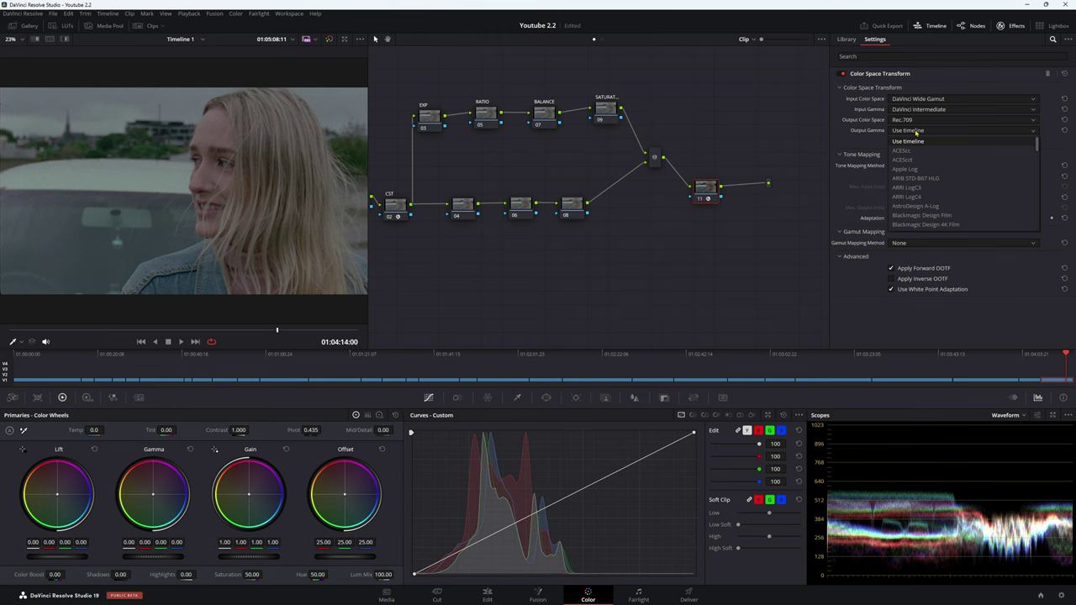
scroll(916, 134, down, 4)
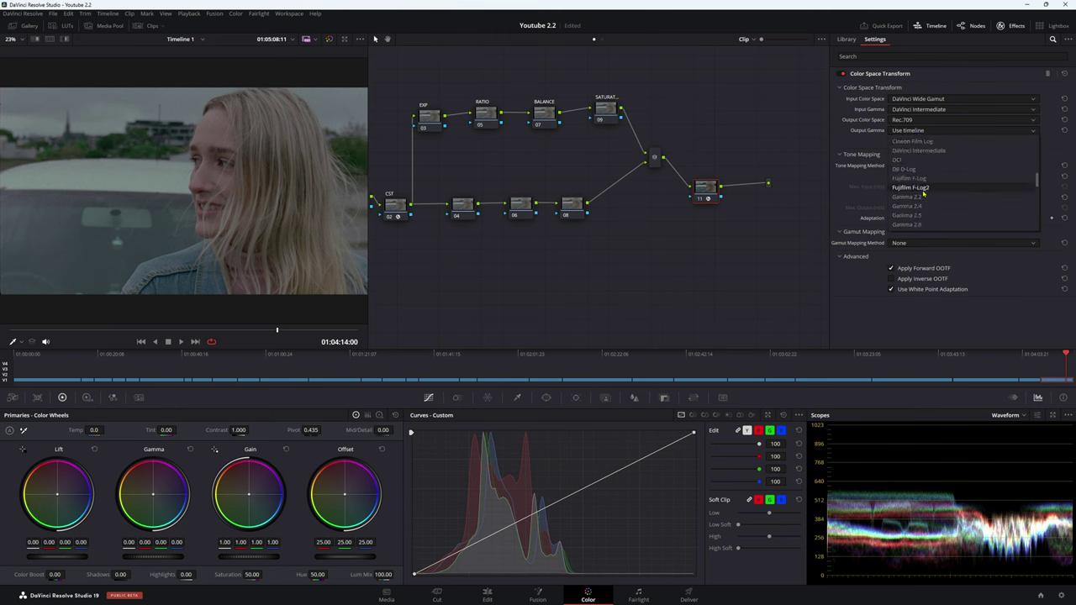
click(917, 197)
Step: Set tone mapping to Luminance Mapping with custom maximum input of 10000 nits and custom maximum output enabled, and gamut mapping to Saturation Compression
click(937, 168)
click(912, 181)
click(913, 179)
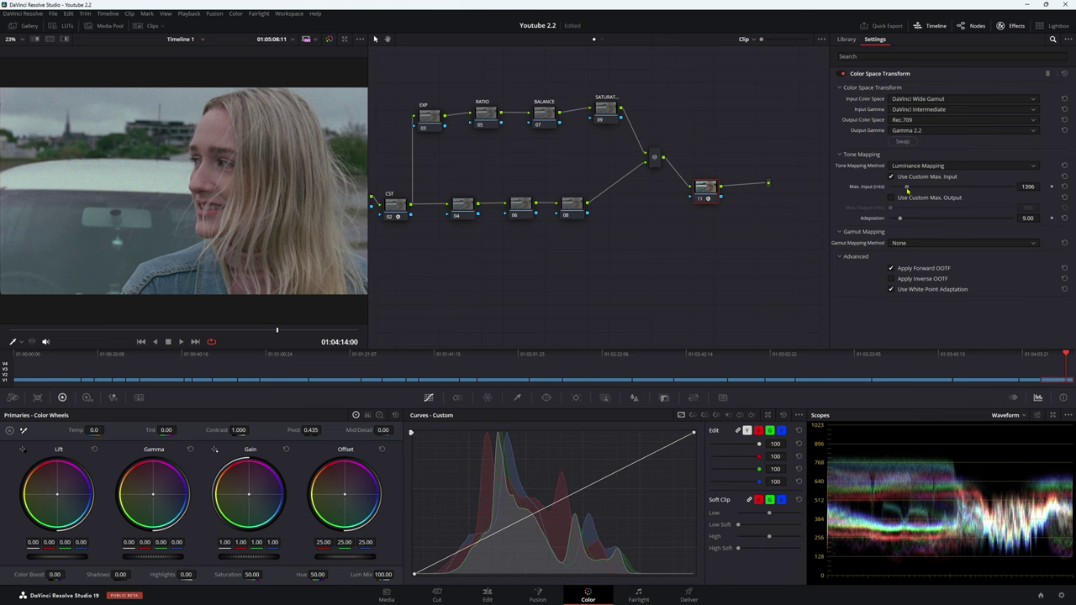
drag(907, 191, 1066, 190)
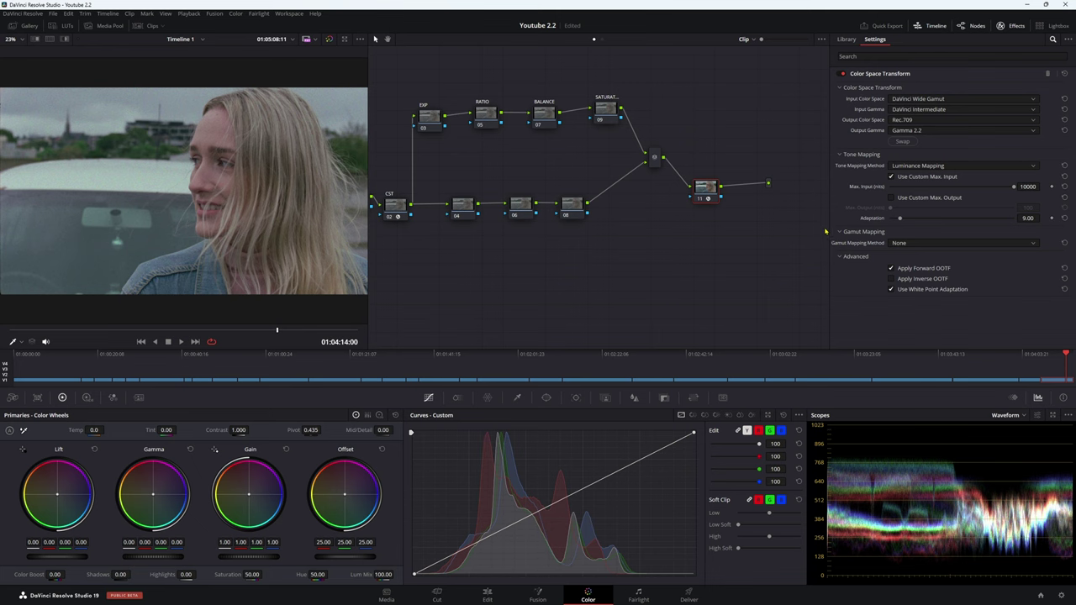
click(904, 200)
click(959, 243)
click(921, 260)
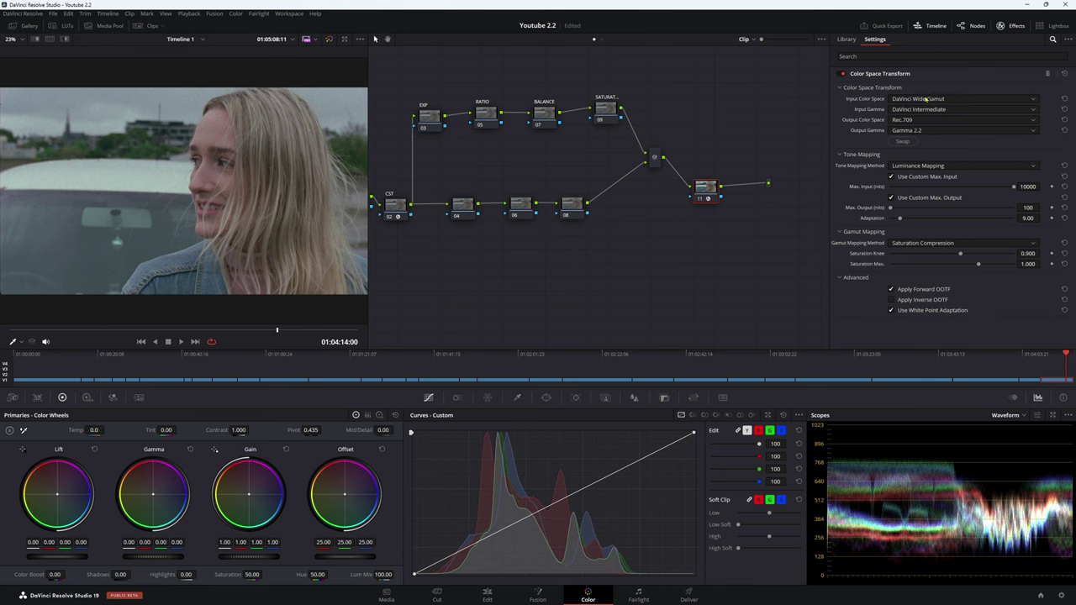
click(1003, 26)
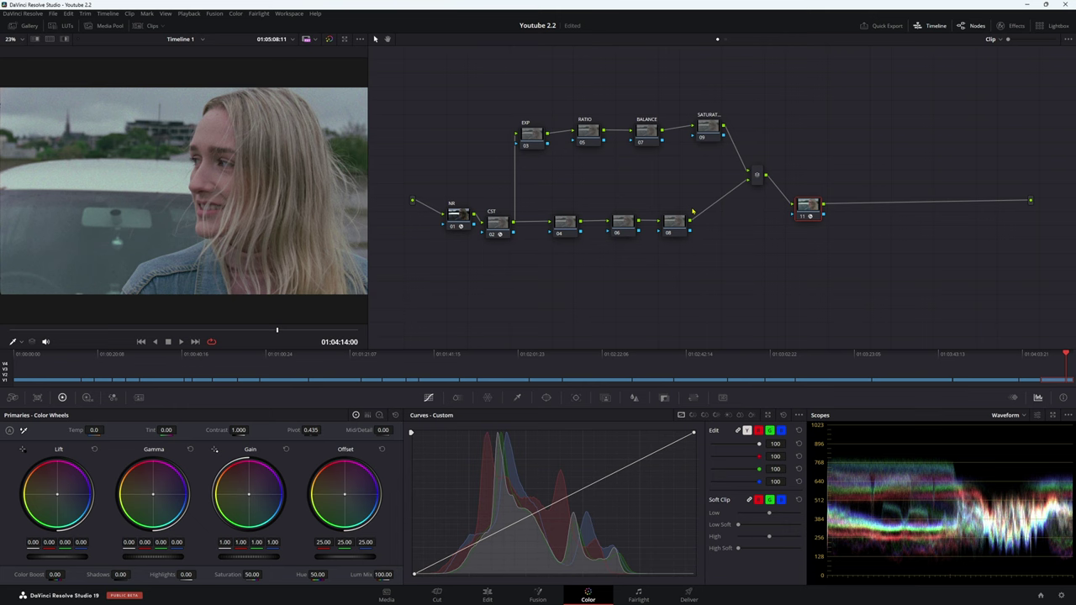
Step: Disable the NR, CST and output transform nodes, and insert a serial node just before the output transform
drag(805, 220, 831, 196)
click(460, 227)
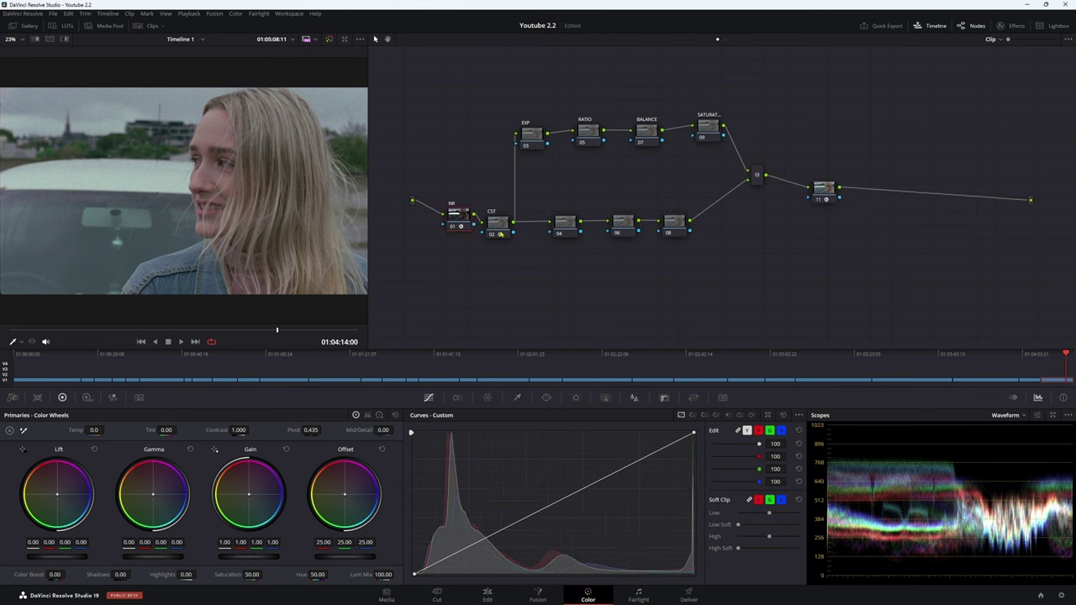
key(ctrl+d)
key(ctrl+d)
key(ctrl+d)
key(alt+s)
mouse_move(830, 195)
mouse_down()
mouse_move(887, 223)
mouse_move(818, 206)
mouse_up()
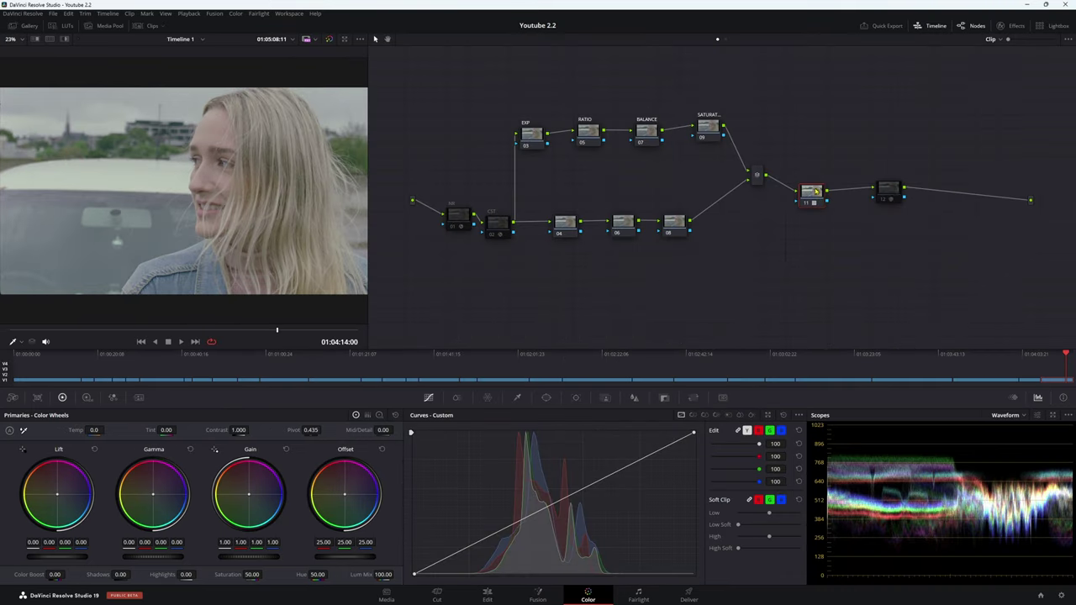
drag(890, 195, 878, 188)
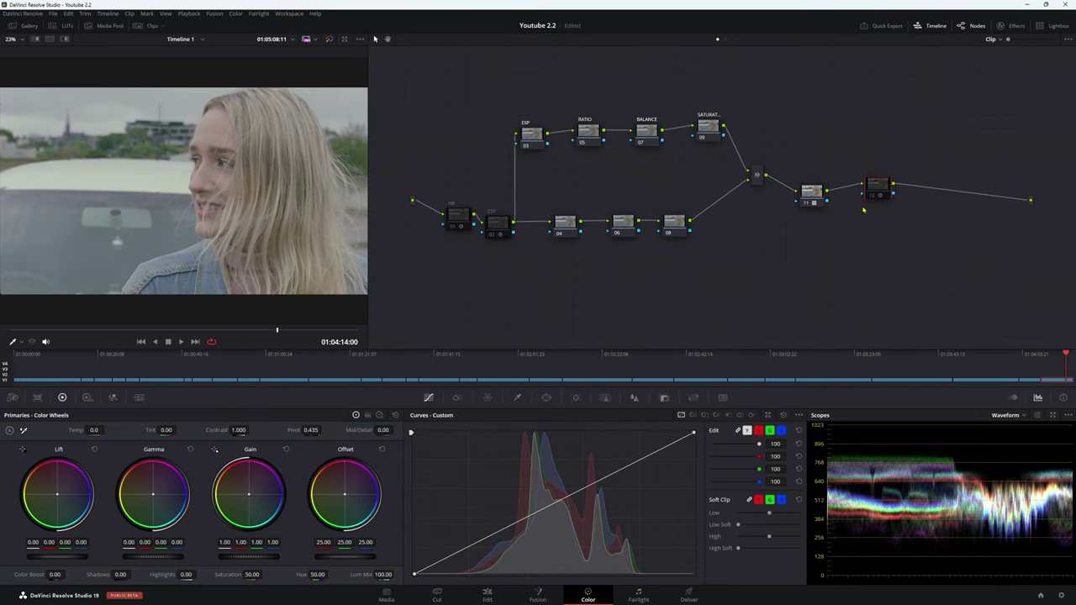
Step: Re-enable the NR, CST and output transform nodes, select the inserted node 11 and enlarge the viewer
click(452, 216)
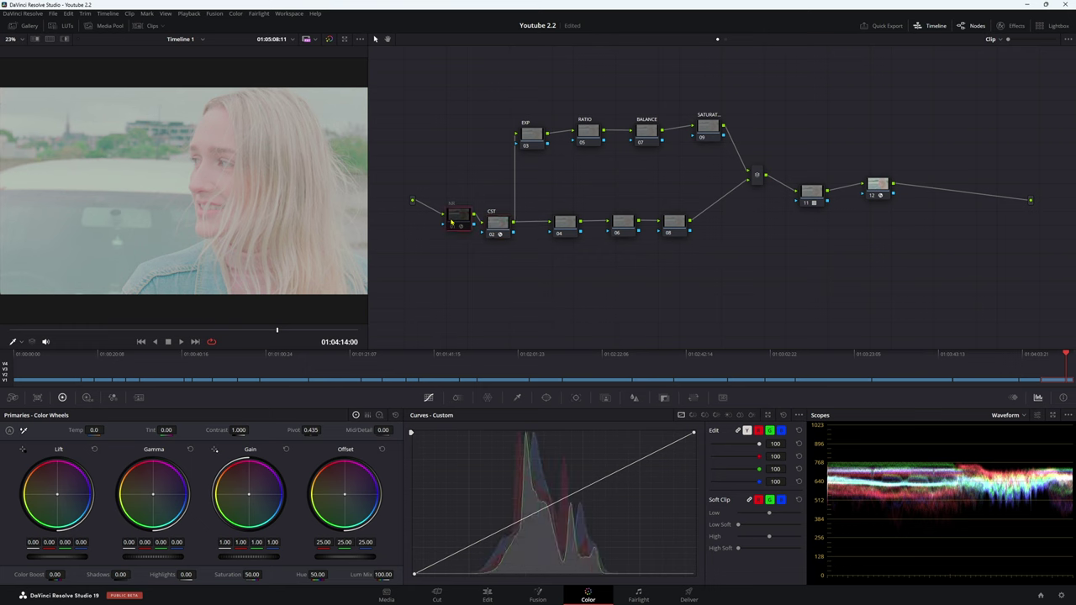
click(812, 193)
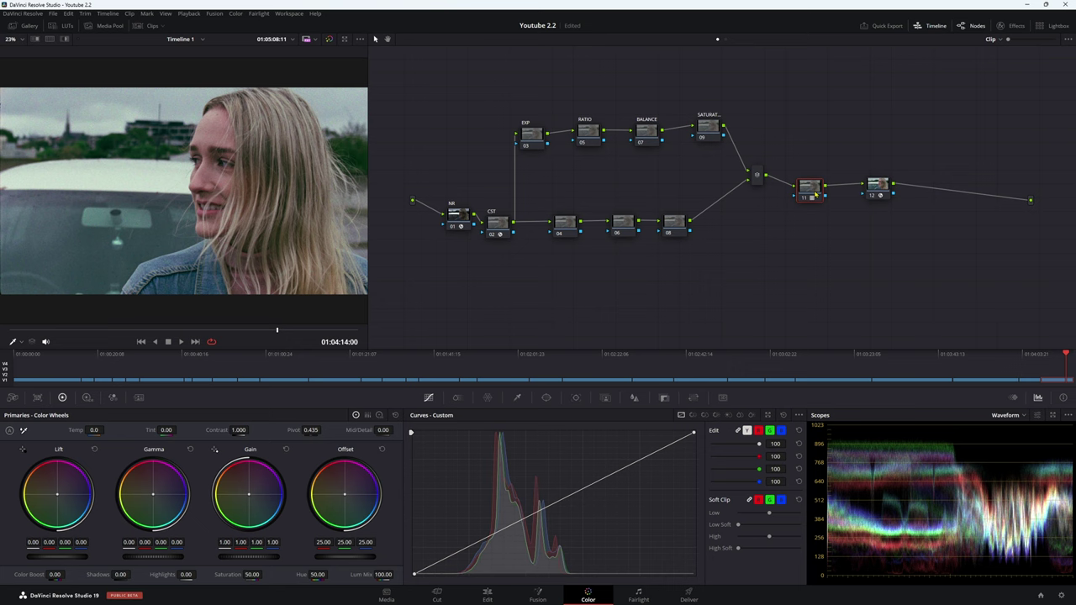
drag(368, 165, 425, 166)
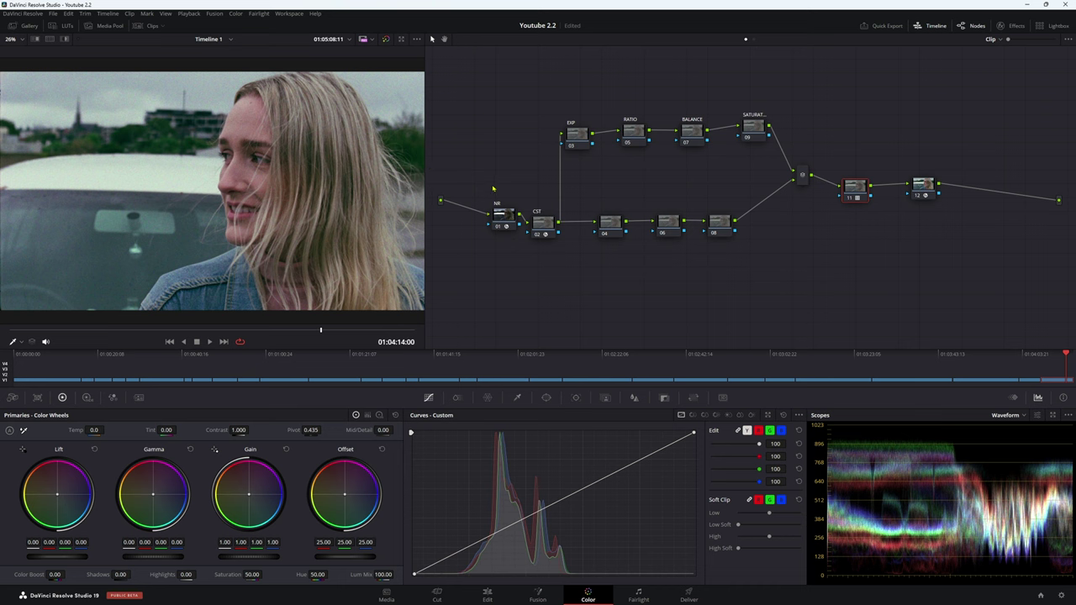
Step: Set the BALANCE node's gamma to Linear and shift its Gain color balance to 0.93 red, 1.02 green and 1.02 blue
drag(692, 131, 672, 110)
right_click(683, 111)
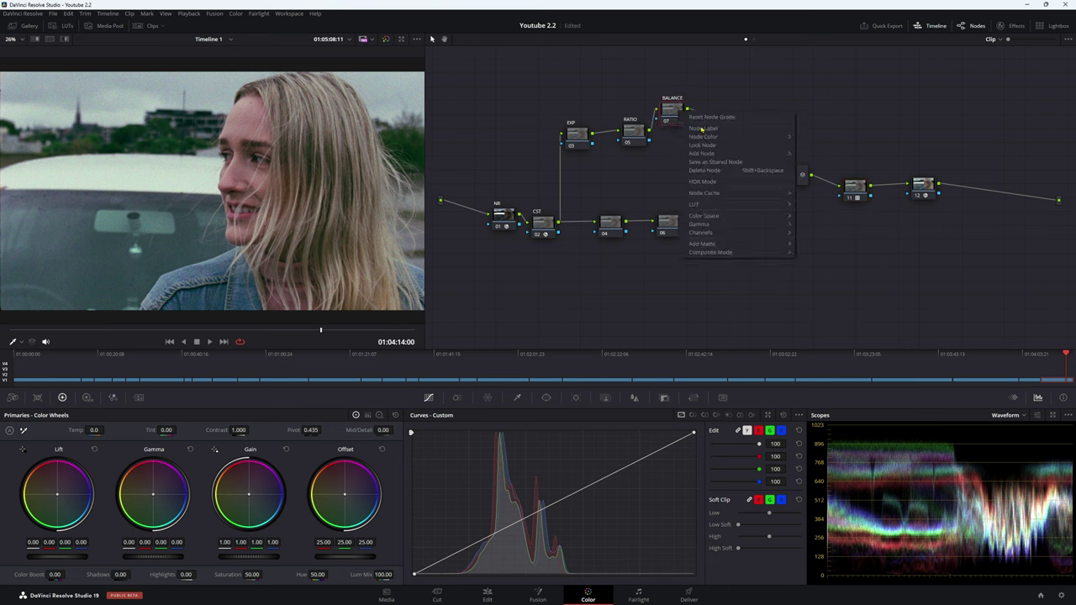
mouse_move(741, 225)
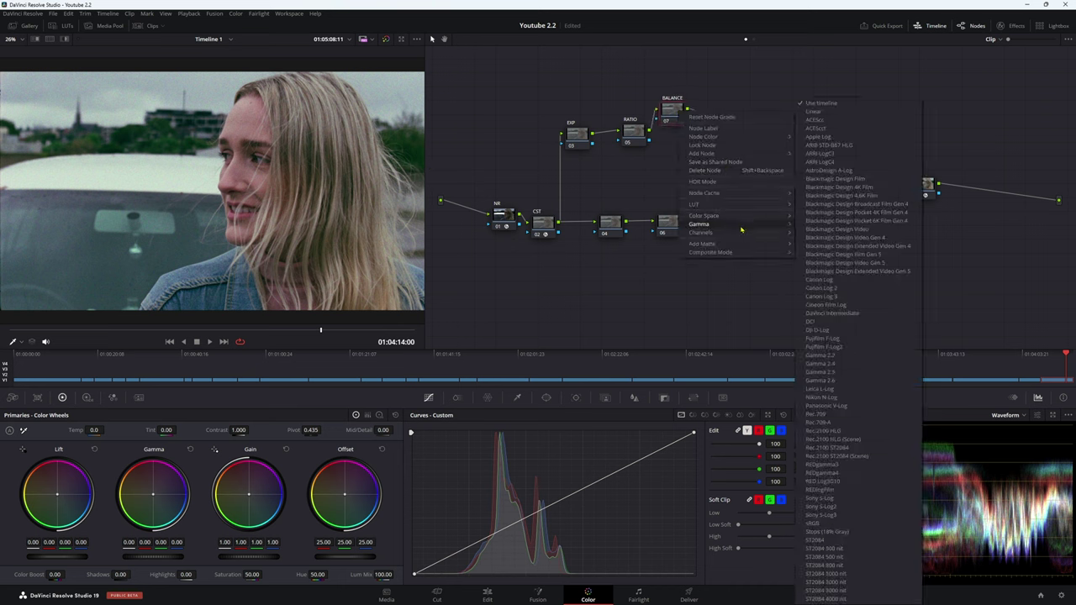
click(813, 113)
drag(252, 493, 249, 495)
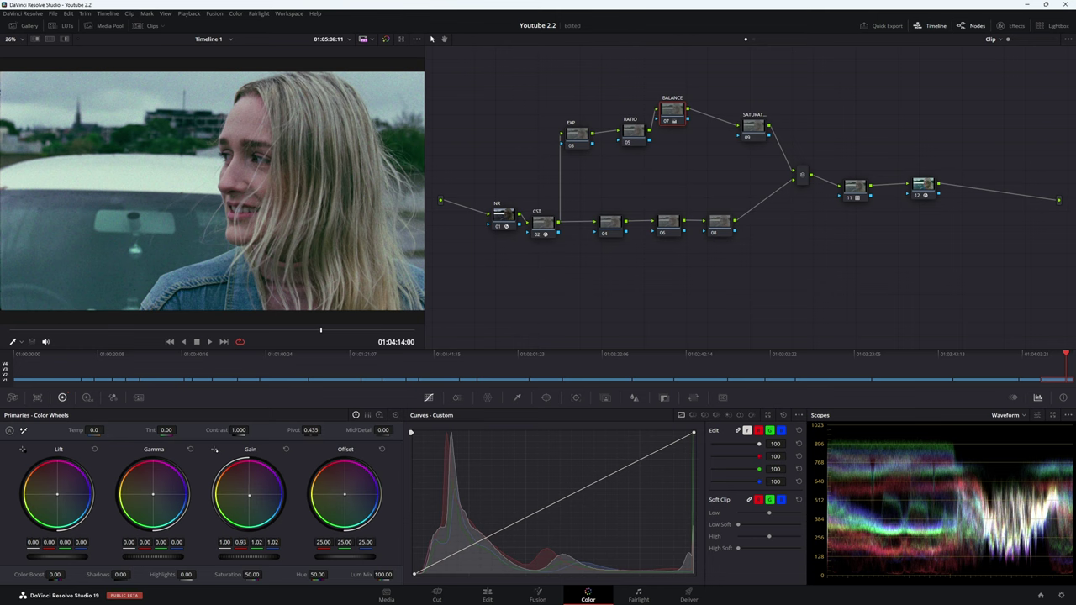